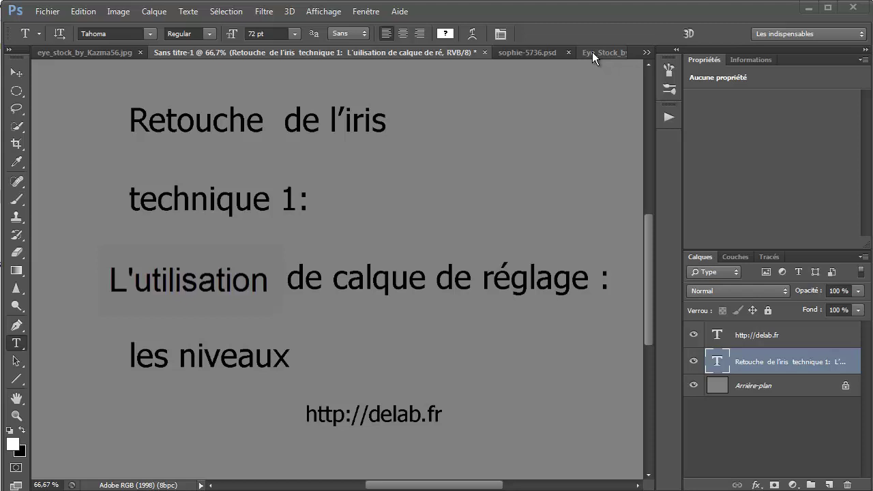
Switch to the Eye_Stock_by_Cefin.jpg document and add a Levels adjustment layer above the background, keeping its opacity at 100%.
left_click(592, 52)
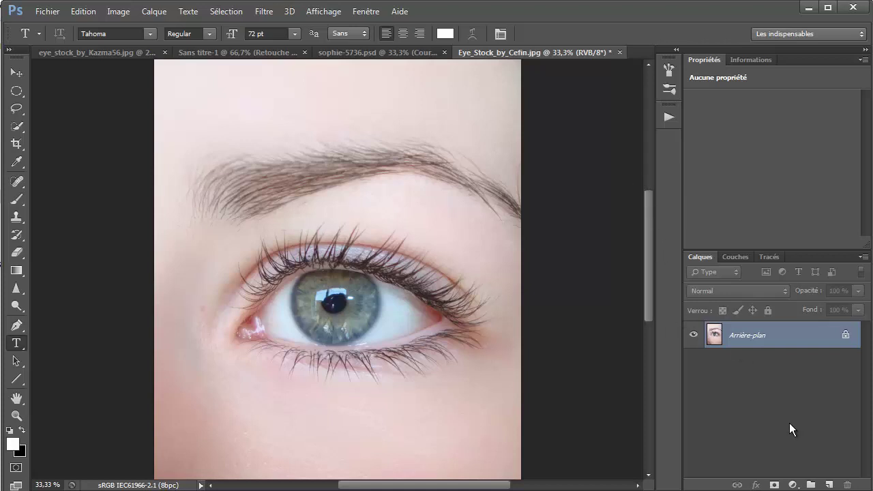
left_click(793, 485)
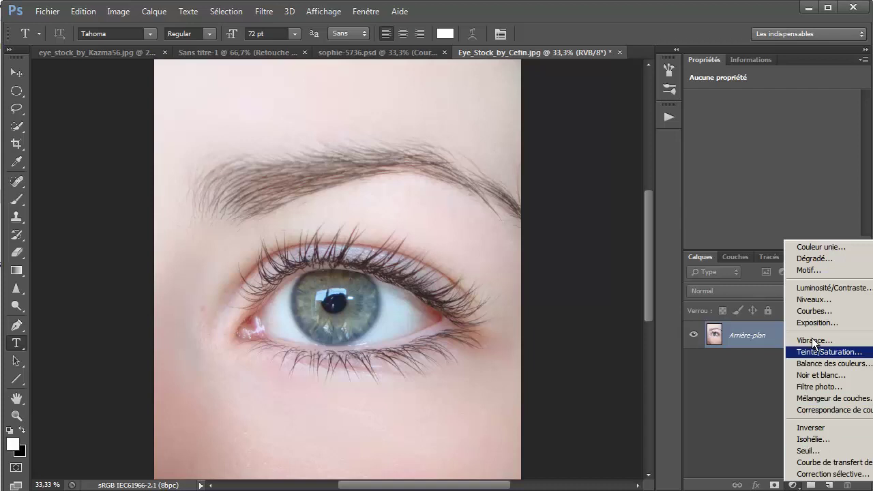
left_click(808, 301)
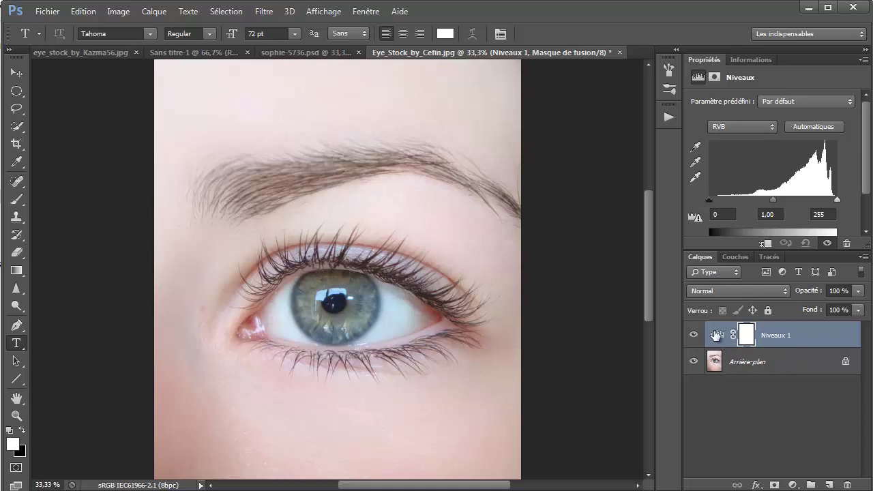
left_click(858, 292)
mouse_move(859, 307)
left_mouse_down()
mouse_move(809, 307)
mouse_move(865, 306)
left_mouse_up()
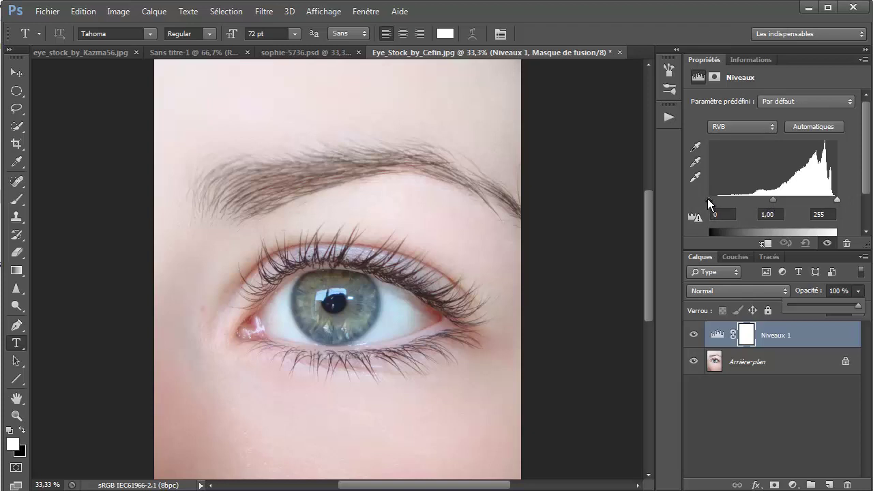
Set the RGB levels to 41 black, 1,13 midtone and 228 white, and compare the image with and without the adjustment.
left_click_drag(708, 199, 729, 200)
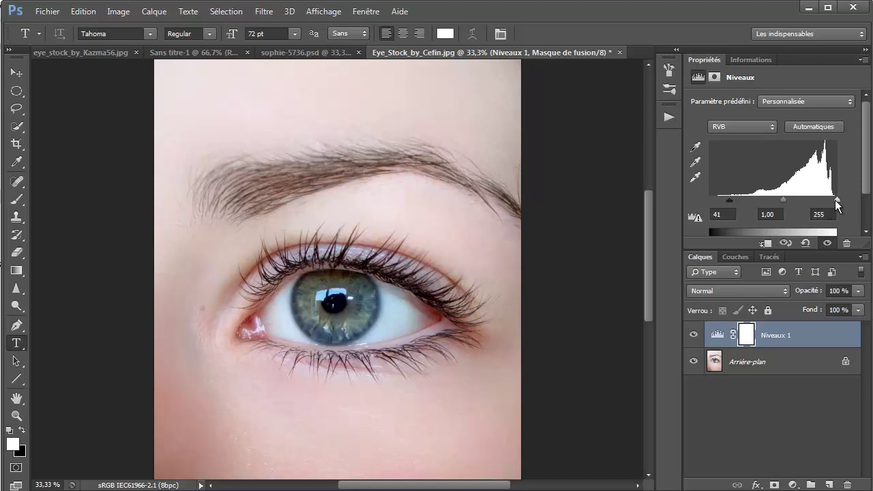
left_click_drag(837, 199, 823, 200)
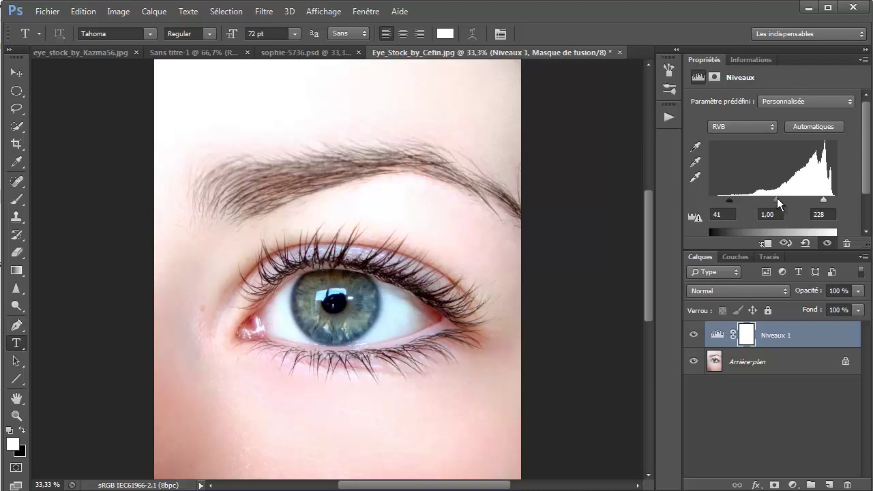
mouse_move(777, 198)
left_mouse_down()
mouse_move(790, 197)
mouse_move(772, 200)
left_mouse_up()
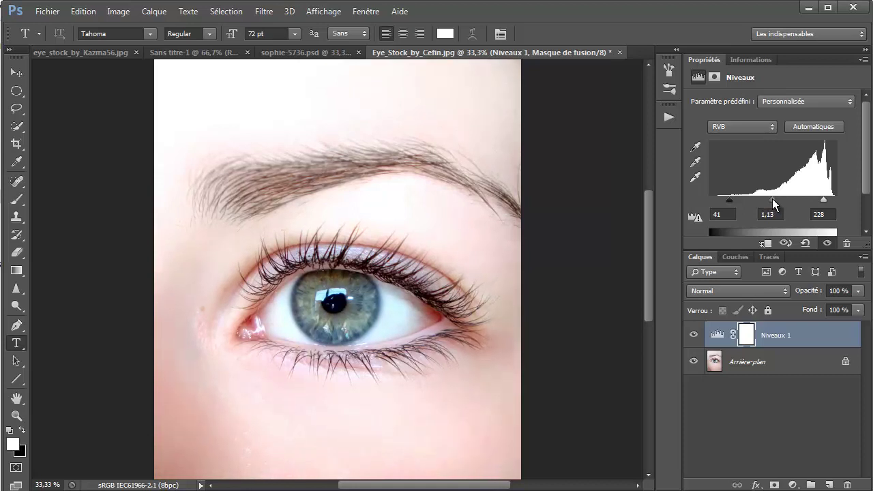
left_click(753, 128)
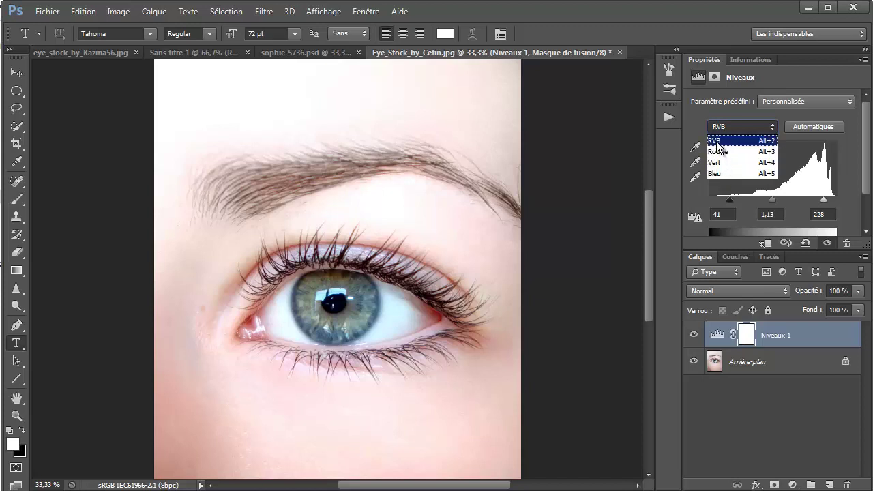
left_click(717, 145)
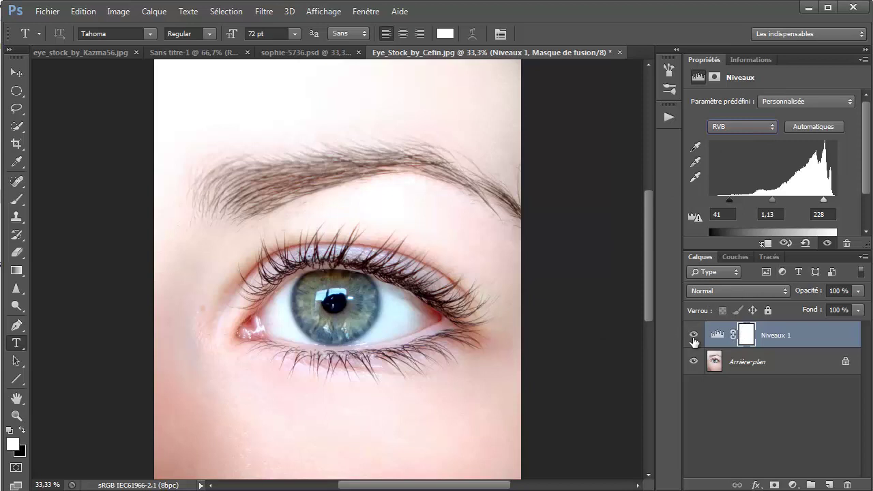
left_click(694, 339)
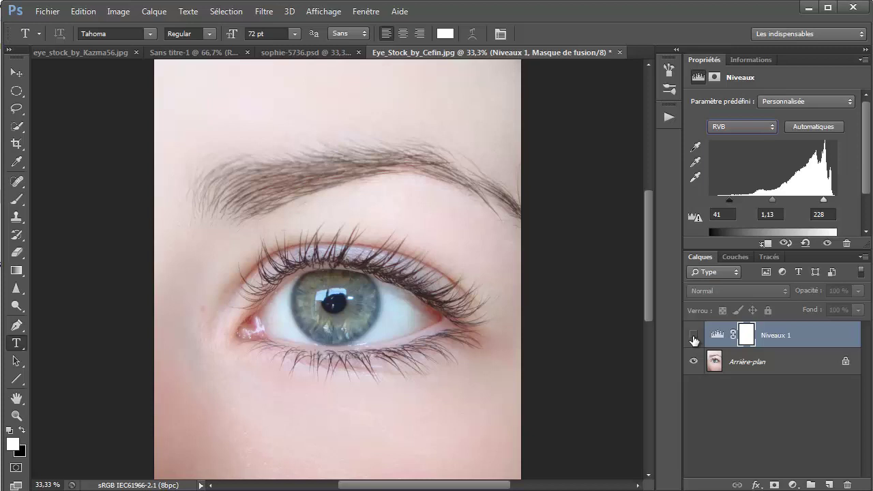
left_click(693, 337)
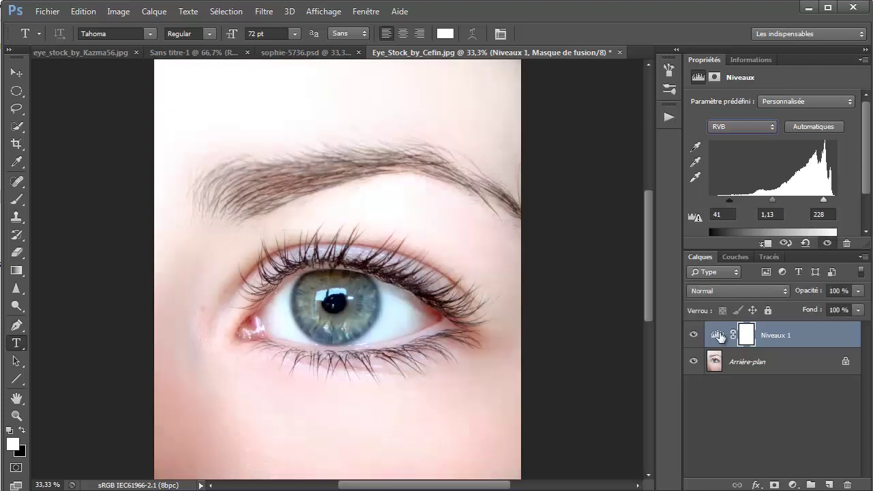
Invert the Levels layer's mask to black and paint over the iris in white with a brush of size 80.
left_click(747, 335)
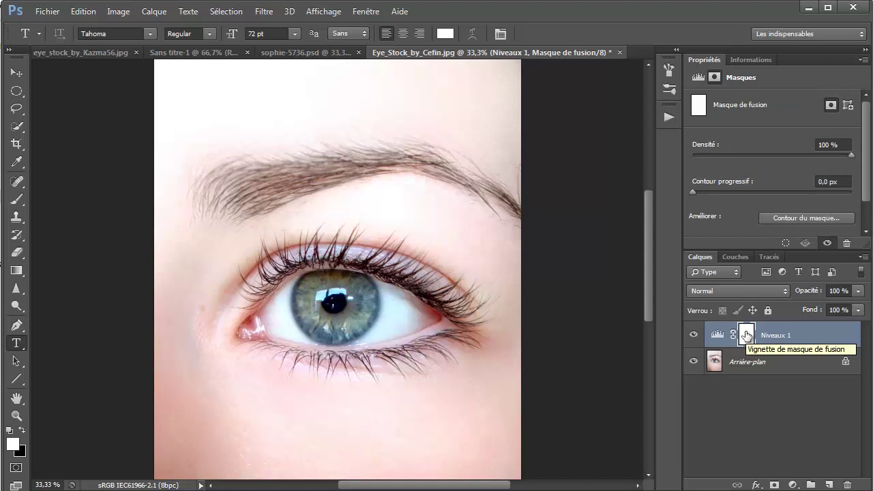
key("ctrl+i")
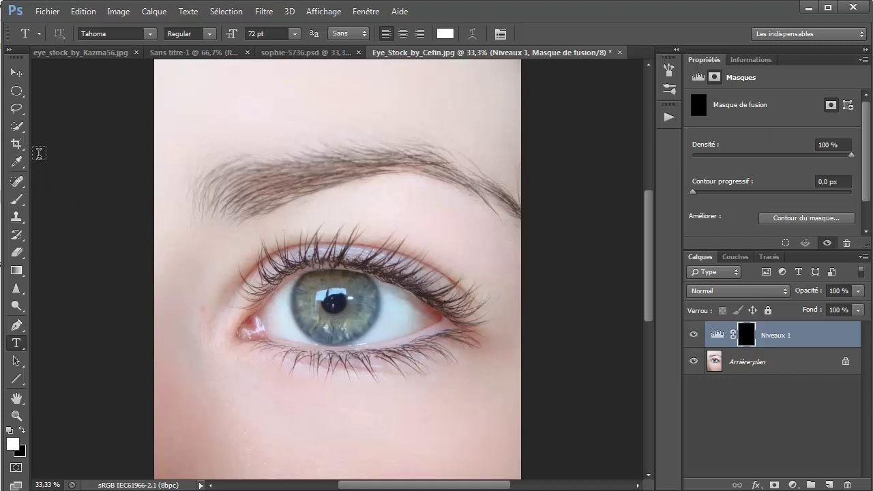
left_click(16, 200)
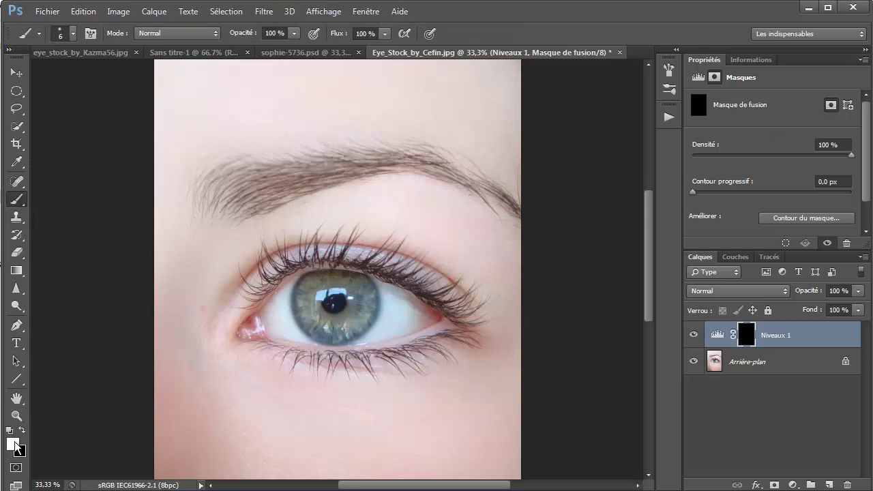
key("bracketright")
key("bracketright")
key("bracketright")
key("bracketright")
key("bracketright")
key("bracketright")
key("bracketright")
key("bracketright")
key("bracketright")
key("bracketright")
key("bracketright")
mouse_move(364, 281)
left_mouse_down()
mouse_move(322, 279)
mouse_move(305, 287)
mouse_move(337, 286)
mouse_move(312, 299)
mouse_move(319, 313)
mouse_move(309, 313)
mouse_move(309, 288)
mouse_move(313, 325)
mouse_move(330, 328)
mouse_move(365, 319)
mouse_move(348, 286)
mouse_move(364, 309)
mouse_move(367, 286)
mouse_move(344, 321)
mouse_move(354, 317)
mouse_move(340, 281)
mouse_move(326, 277)
mouse_move(315, 306)
mouse_move(327, 329)
left_mouse_up()
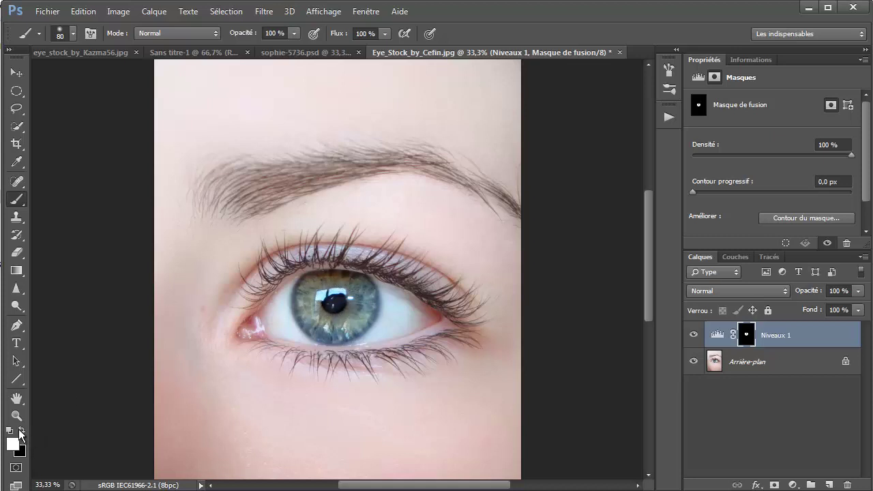
Swap the foreground and background colours back and forth, and toggle the Levels layer's visibility to compare the iris before and after.
left_click(22, 433)
left_click(22, 433)
left_click(693, 335)
left_click(693, 335)
left_click(693, 336)
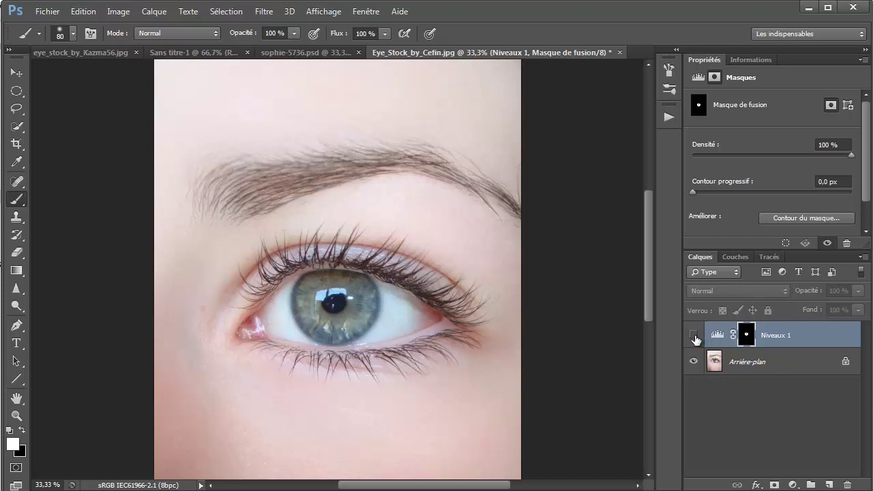
left_click(694, 335)
Refine the Levels adjustment by setting the black input to 50 and the midtones to 1,25.
left_click(716, 335)
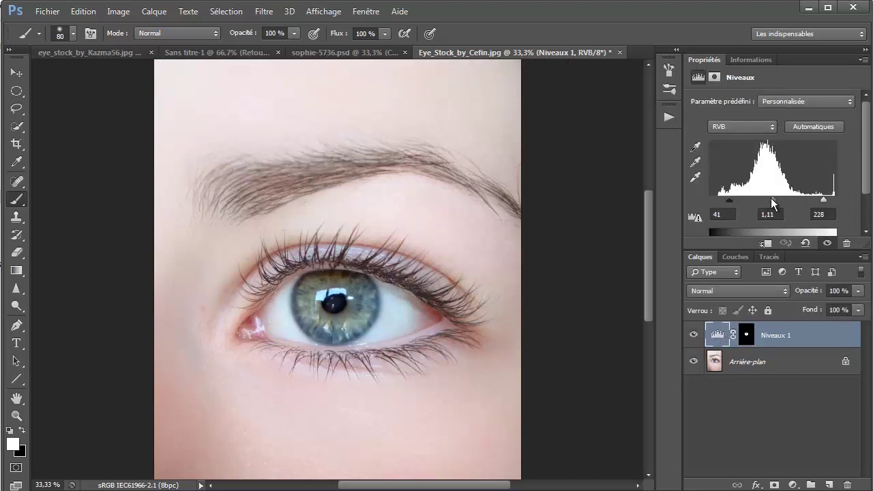
mouse_move(771, 198)
left_mouse_down()
mouse_move(779, 199)
mouse_move(715, 199)
mouse_move(734, 199)
left_mouse_up()
Add a Curves adjustment layer and replace its mask with a copy of the Levels layer's iris mask.
left_click(792, 485)
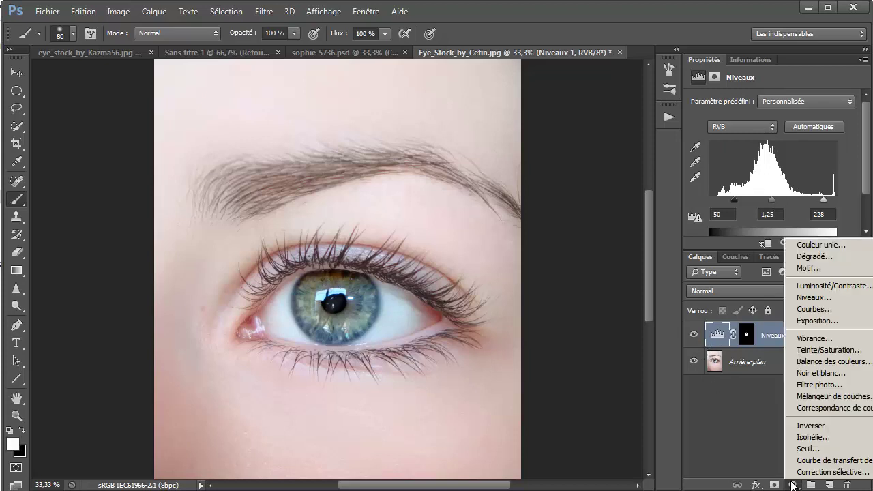
left_click(814, 309)
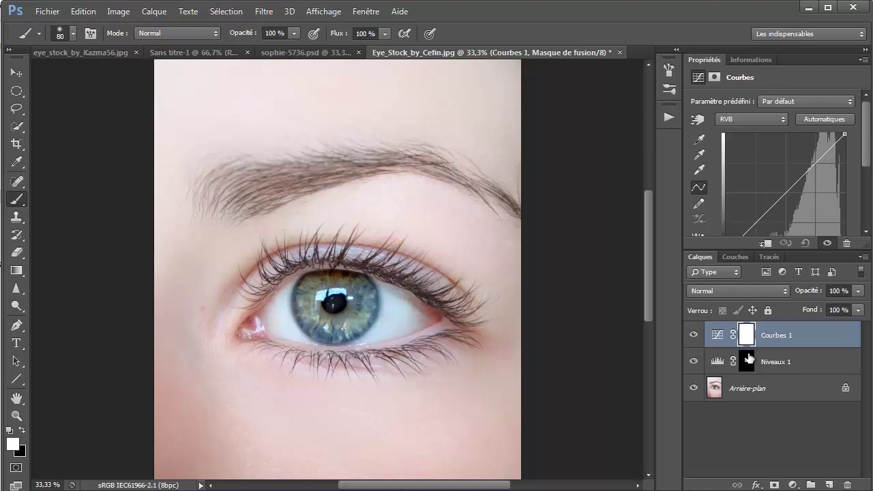
left_click_drag(748, 359, 748, 338)
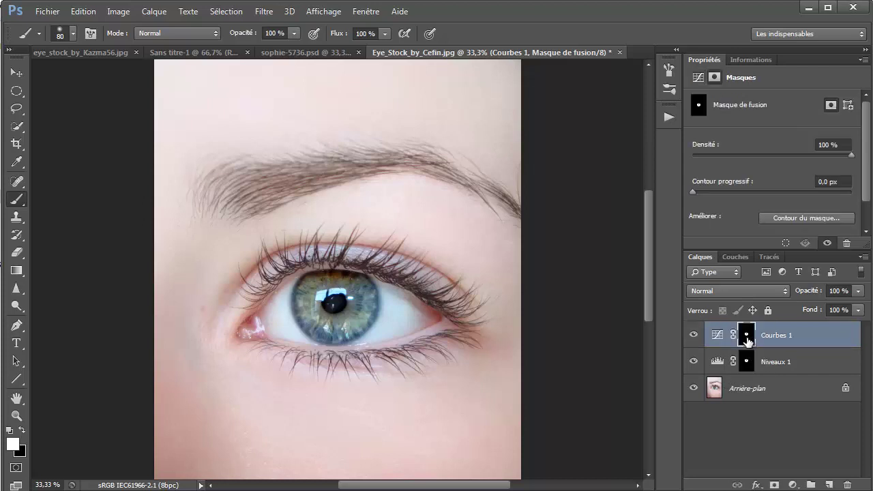
Hide the Levels layer and show the Curves layer's settings, enlarged enough to display the whole graph.
left_click(694, 362)
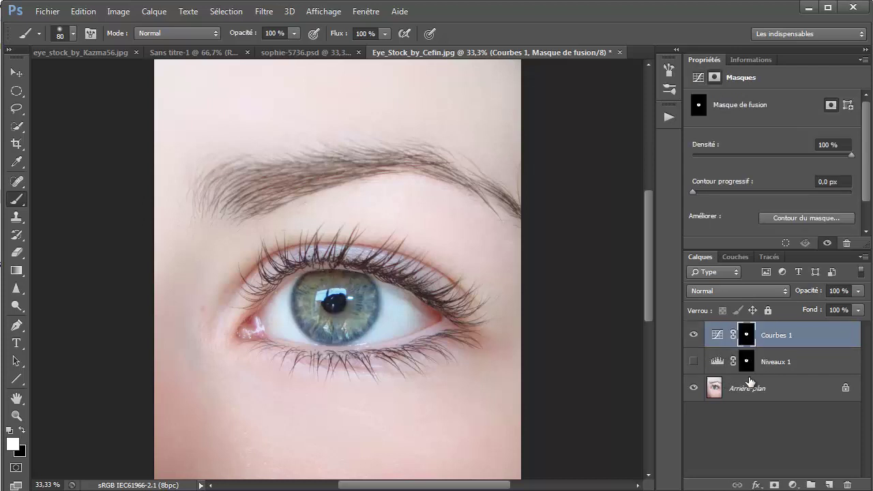
left_click(718, 337)
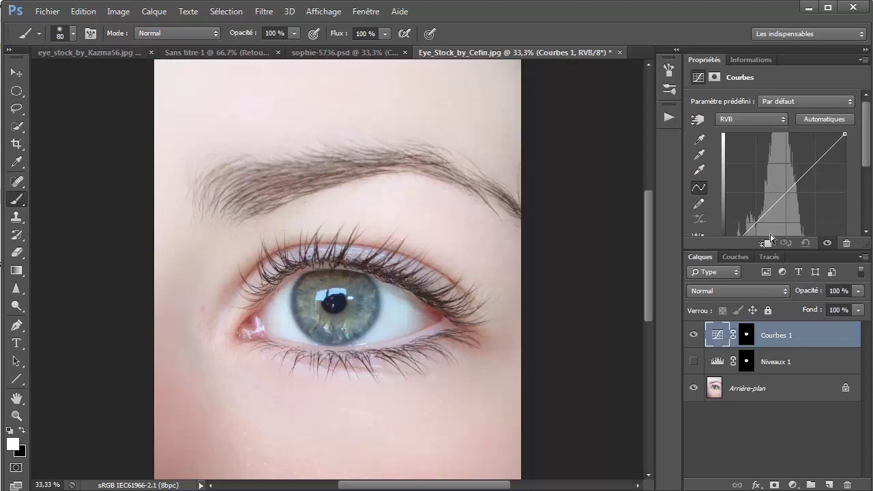
left_click_drag(744, 248, 746, 279)
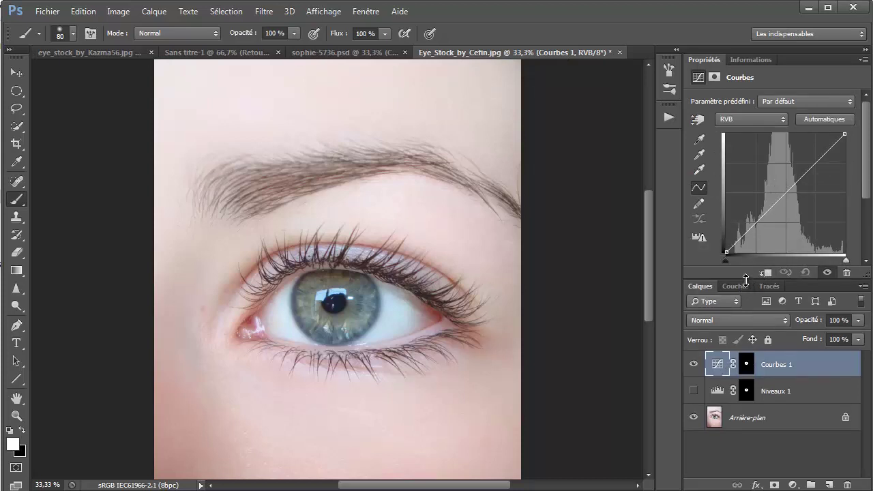
left_click_drag(805, 173, 822, 150)
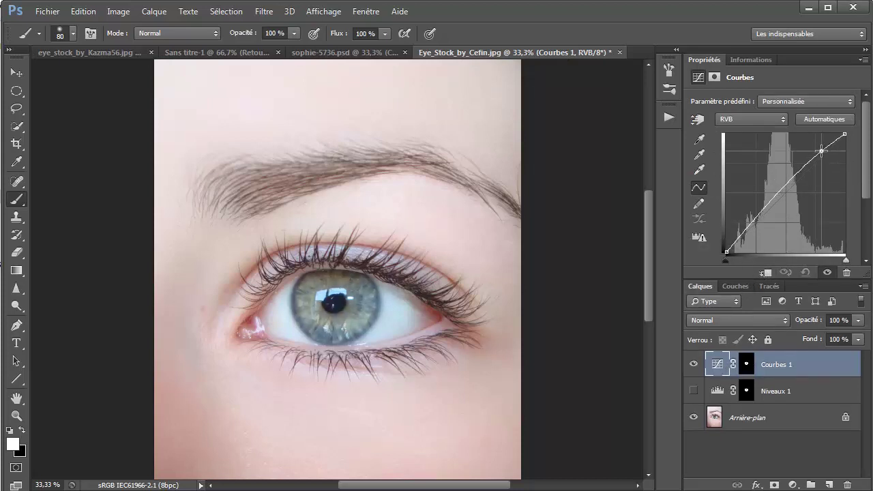
left_click(782, 191)
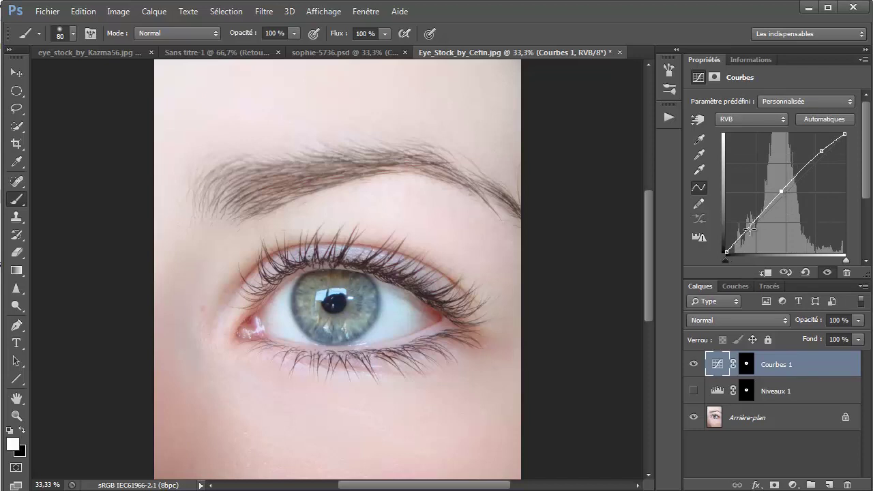
left_click_drag(752, 225, 754, 226)
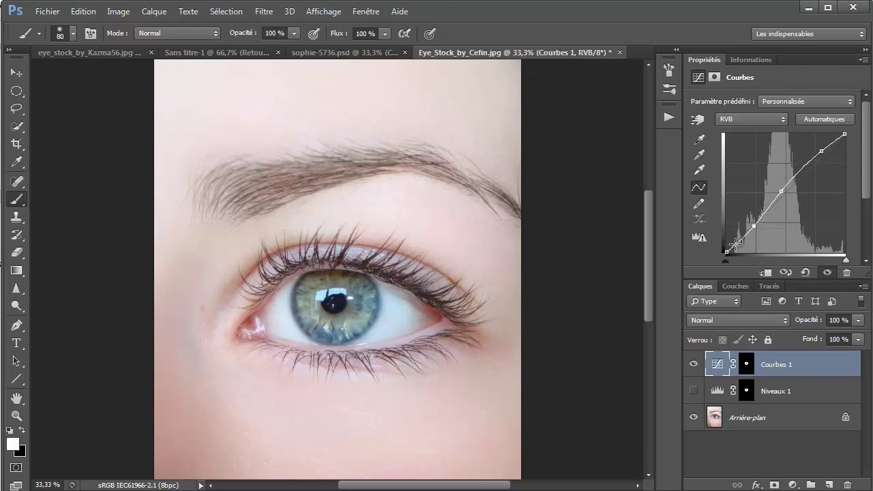
left_click_drag(727, 253, 741, 256)
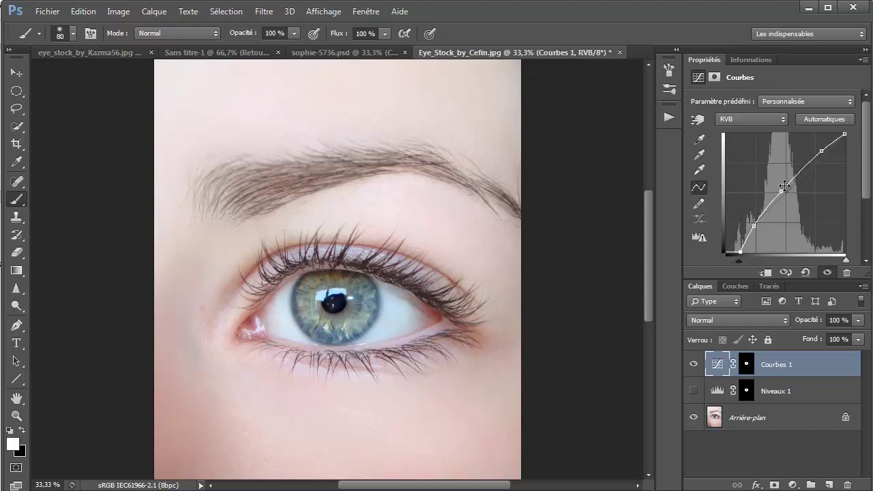
mouse_move(782, 191)
left_mouse_down()
mouse_move(784, 198)
mouse_move(784, 185)
left_mouse_up()
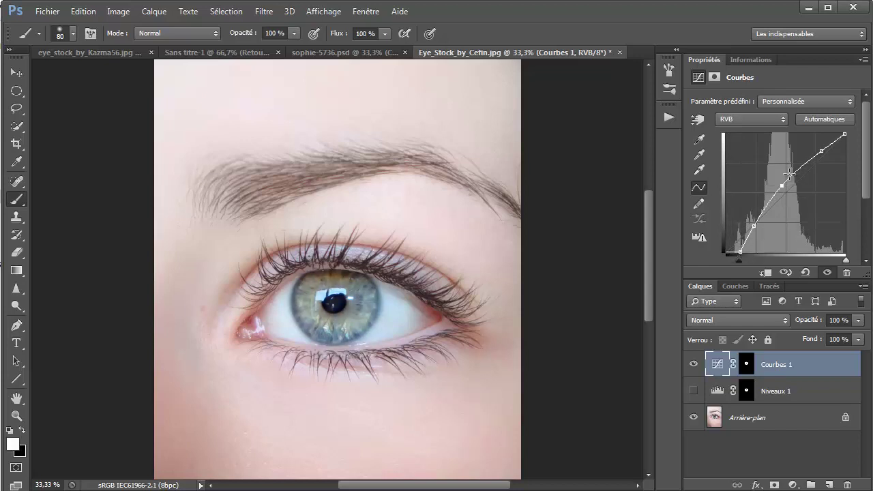
mouse_move(821, 151)
left_mouse_down()
mouse_move(818, 145)
mouse_move(823, 155)
left_mouse_up()
left_click(807, 272)
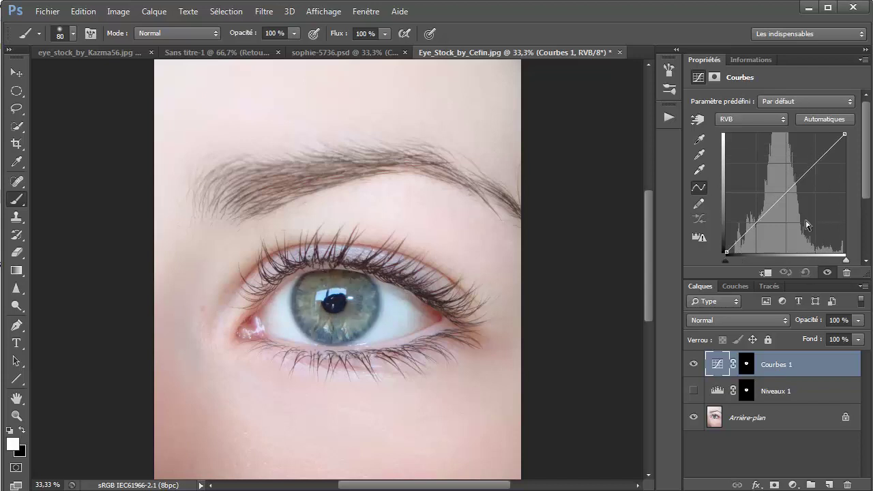
Shape a steep RGB S-curve with the black point moved inward, darker shadows and brighter highlights, and compare the iris before and after.
left_click_drag(782, 193, 796, 201)
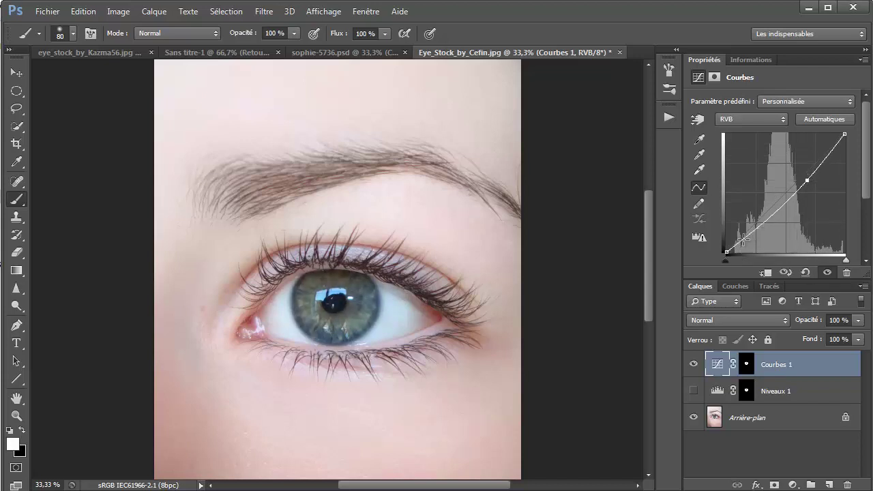
left_click_drag(726, 252, 742, 252)
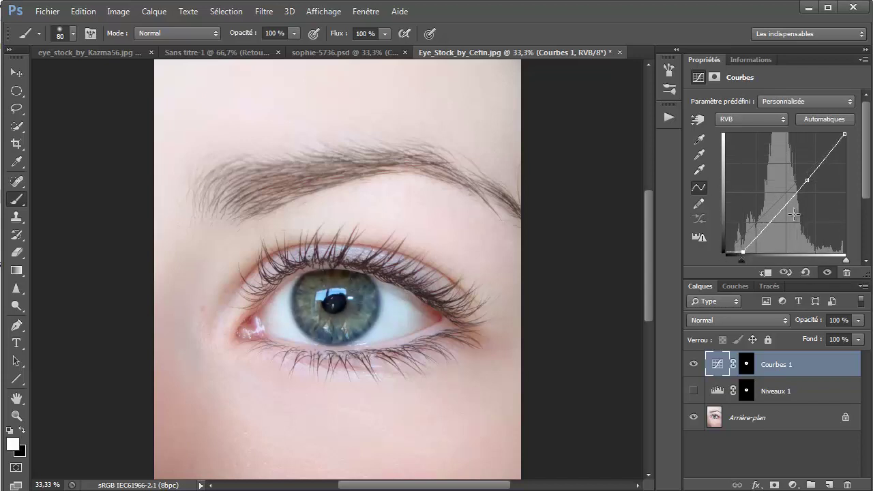
left_click_drag(771, 221, 779, 224)
left_click_drag(809, 179, 803, 172)
left_click(694, 364)
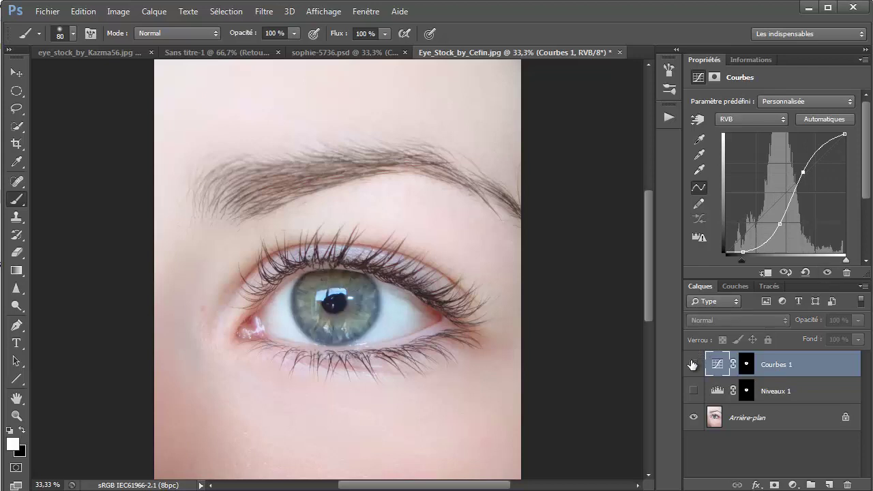
left_click(693, 365)
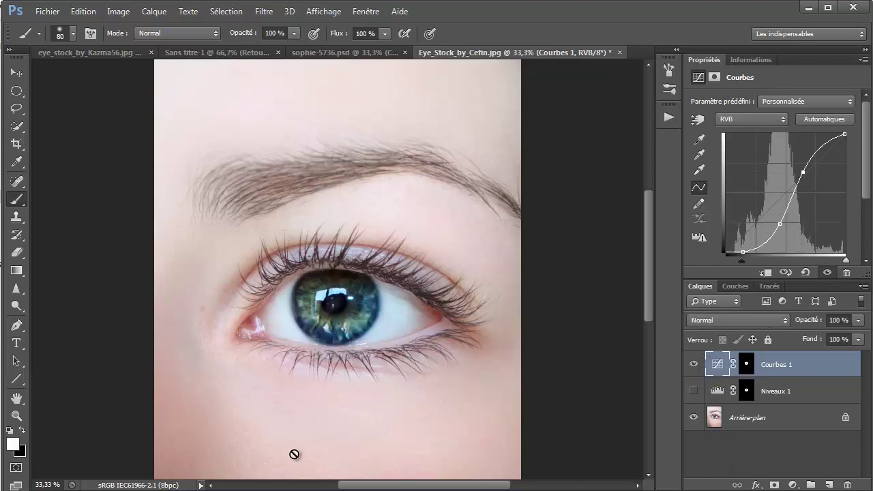